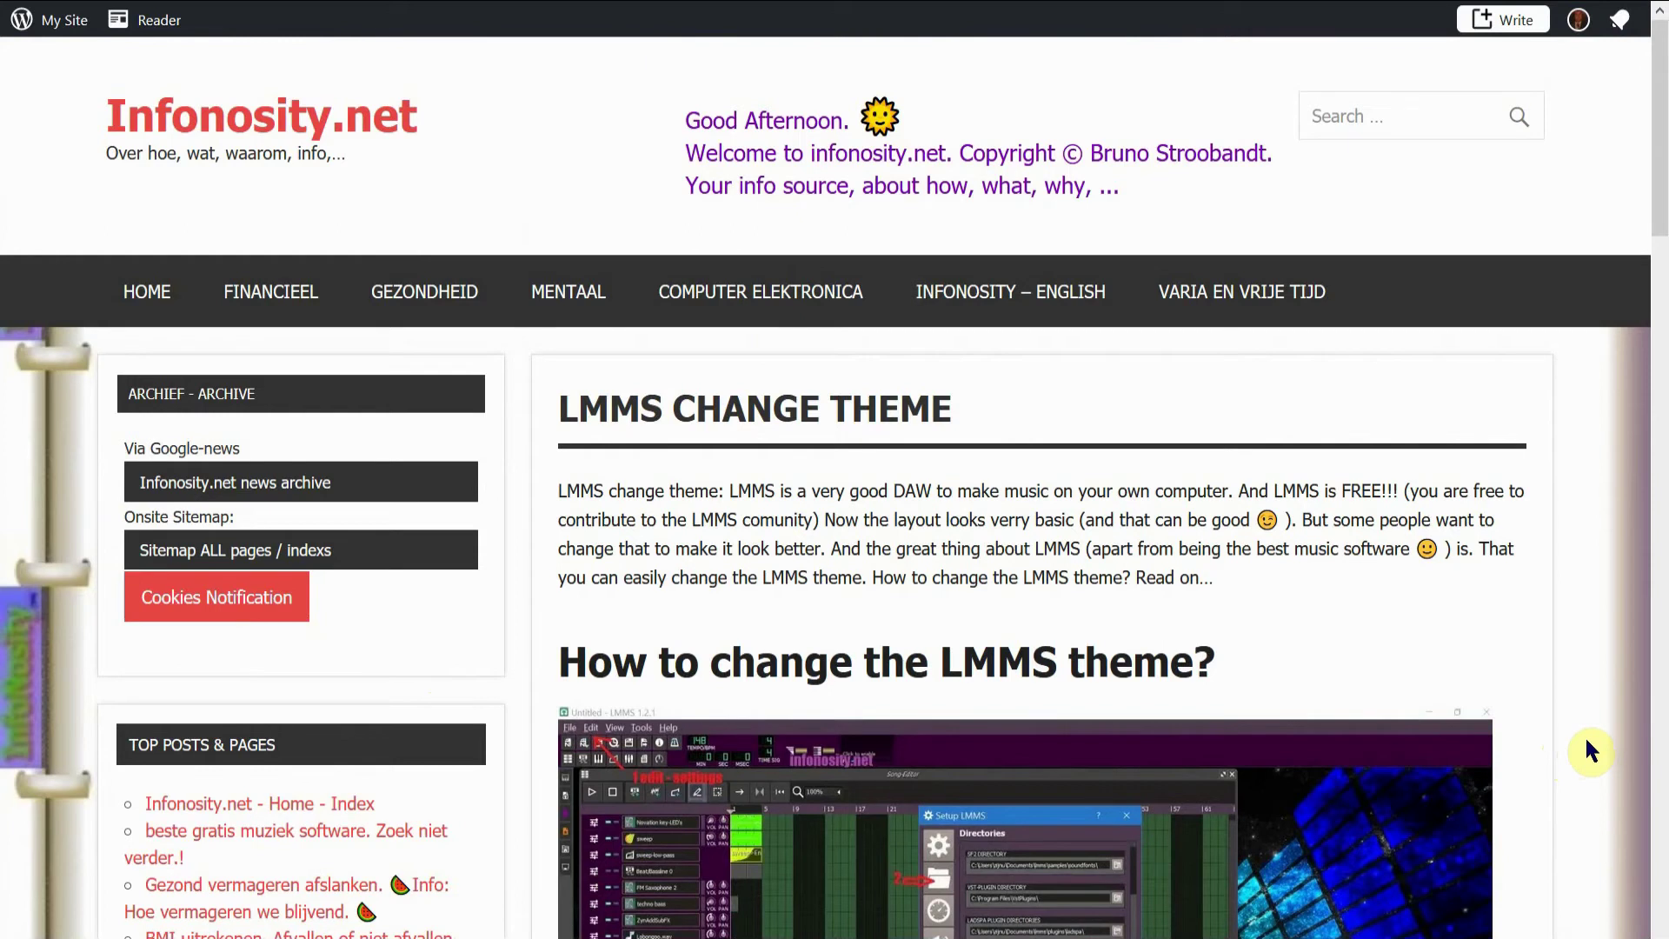
{"action": "scroll", "coordinate": [1587, 749], "scroll_direction": "down", "scroll_amount": 1}
{"action": "scroll", "coordinate": [1587, 749], "scroll_direction": "down", "scroll_amount": 1}
{"action": "scroll", "coordinate": [1587, 750], "scroll_direction": "down", "scroll_amount": 1}
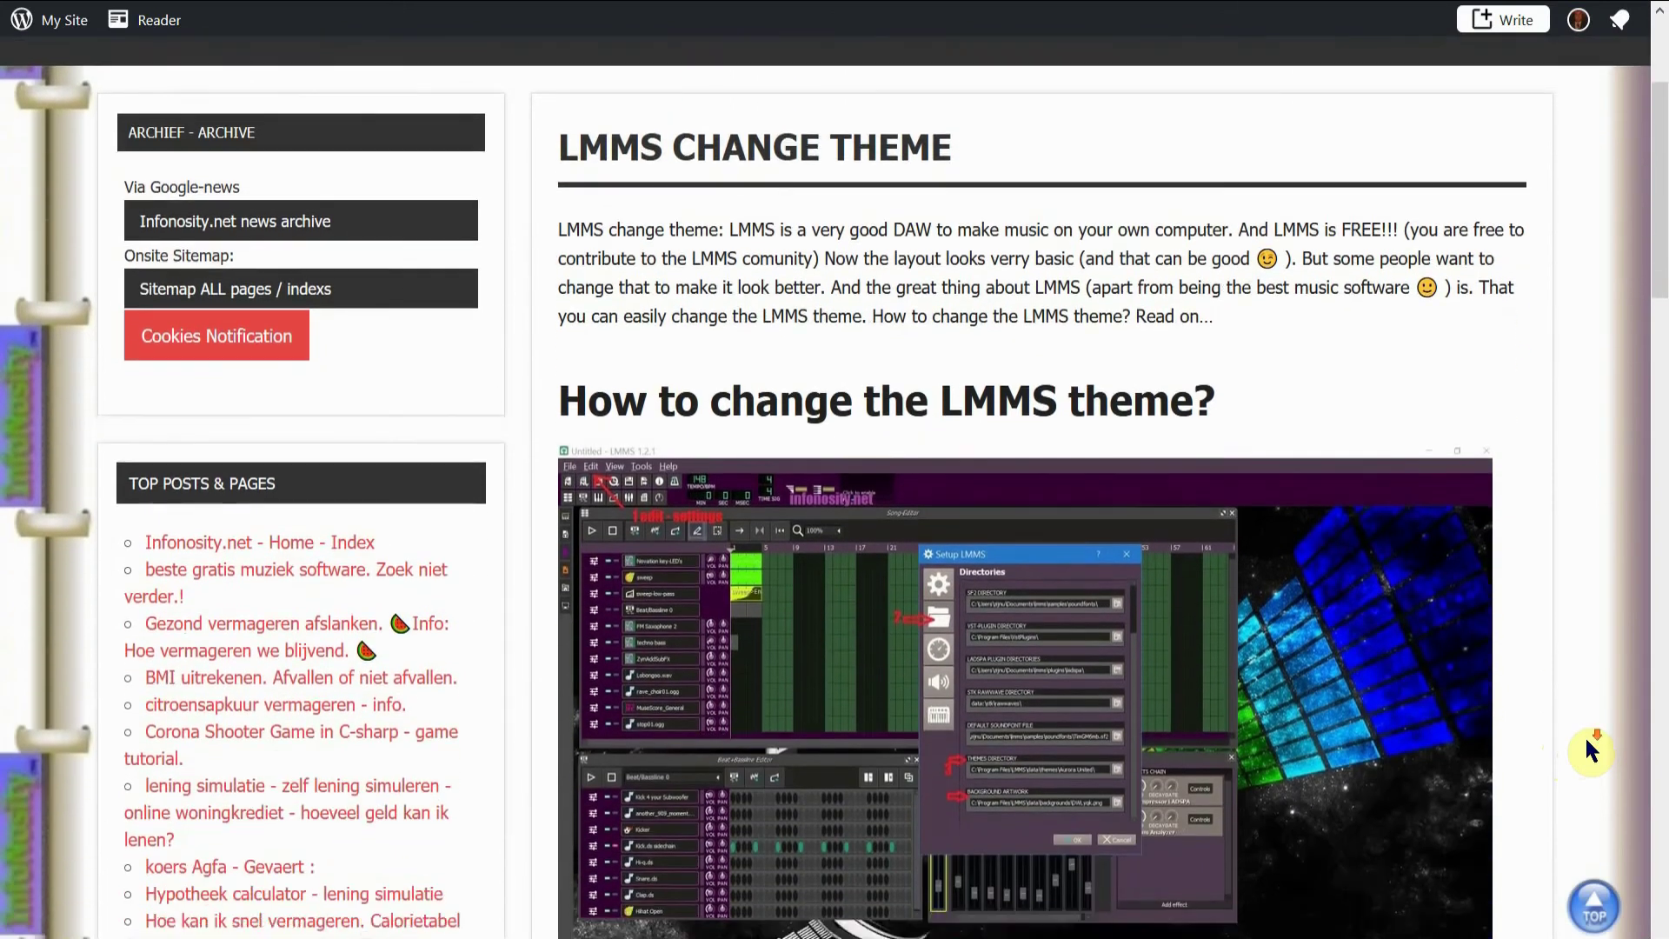
{"action": "scroll", "coordinate": [1586, 741], "scroll_direction": "down", "scroll_amount": 1}
{"action": "scroll", "coordinate": [1587, 740], "scroll_direction": "down", "scroll_amount": 1}
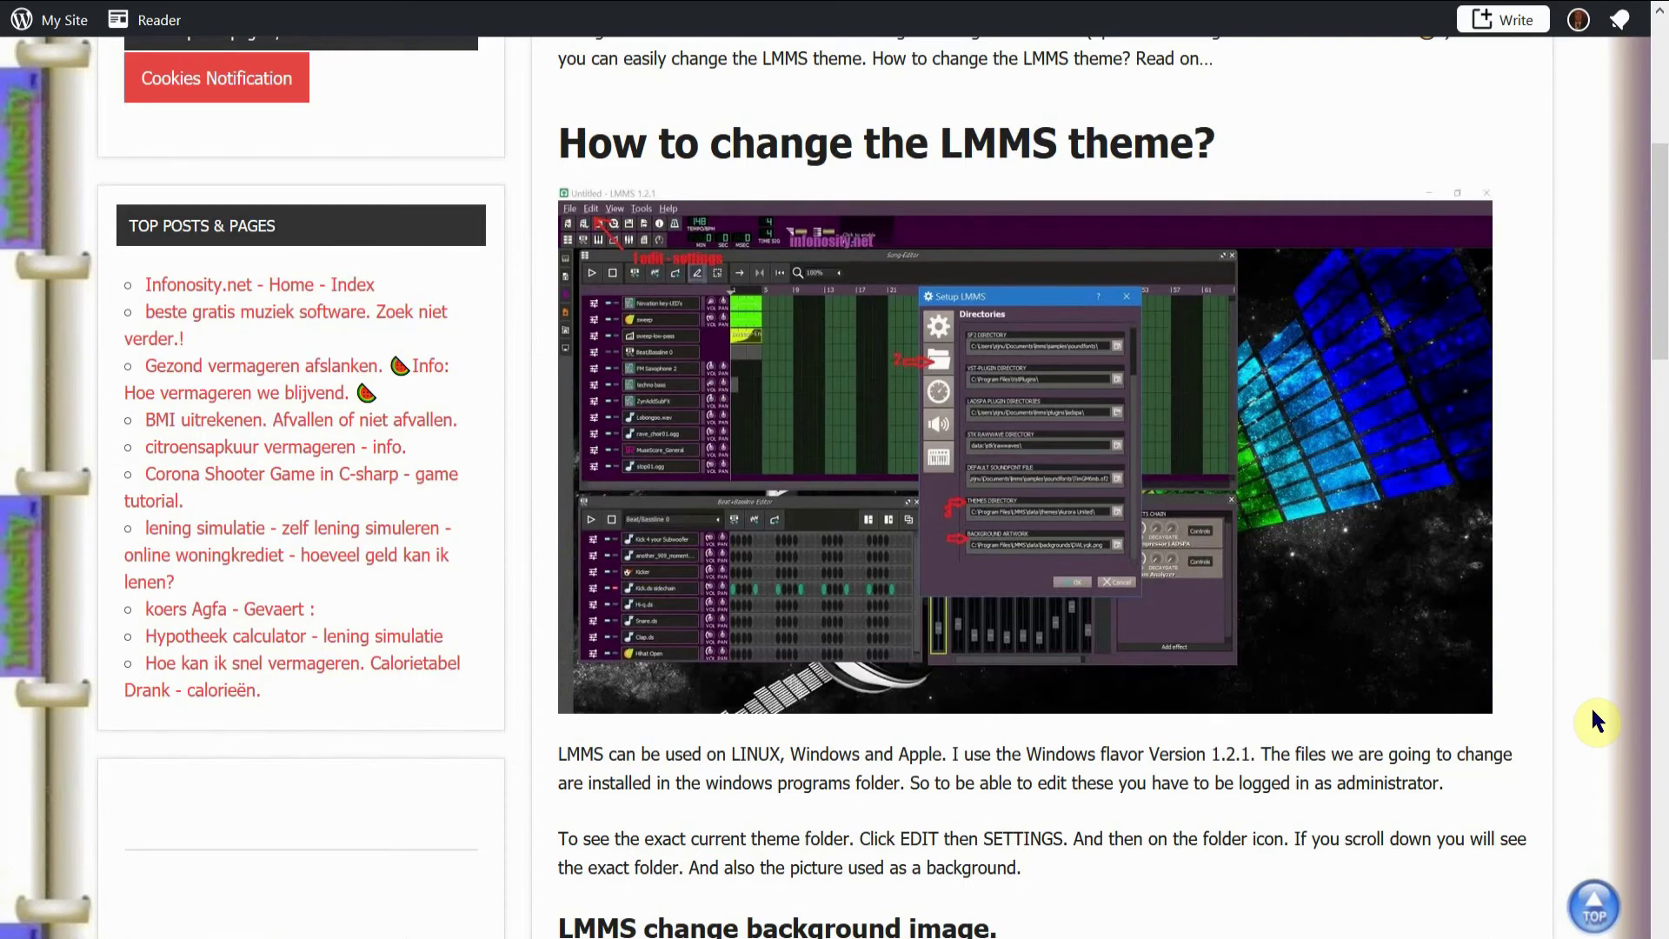
{"action": "scroll", "coordinate": [1596, 721], "scroll_direction": "down", "scroll_amount": 1}
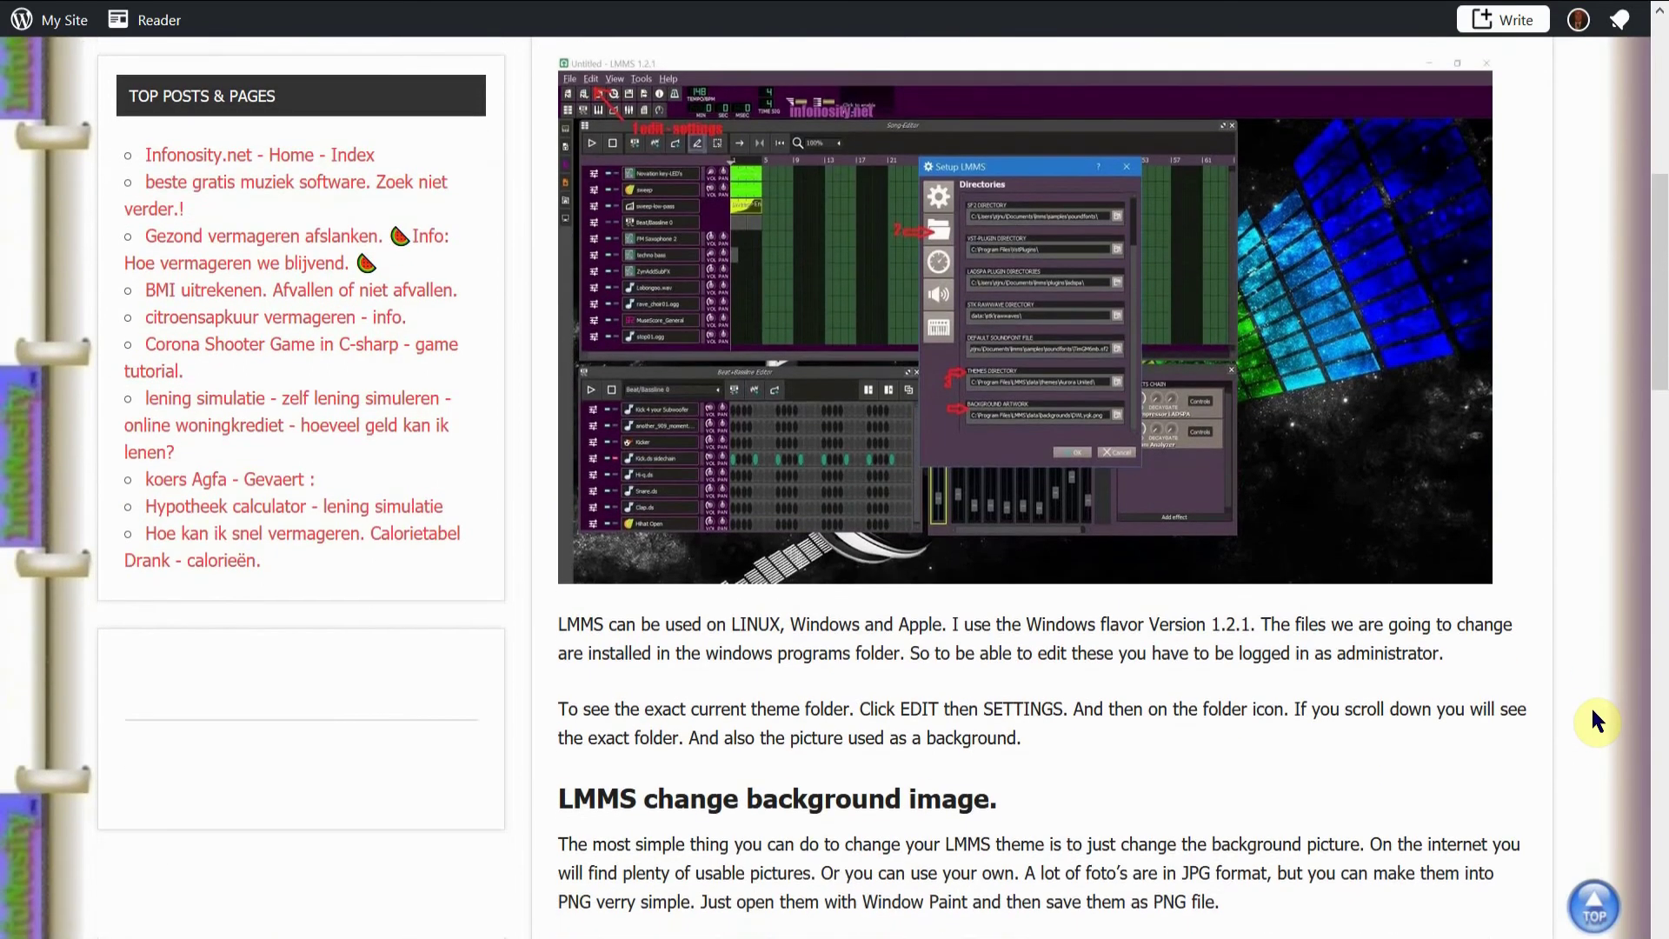
{"action": "scroll", "coordinate": [1596, 721], "scroll_direction": "down", "scroll_amount": 1}
{"action": "scroll", "coordinate": [1596, 722], "scroll_direction": "down", "scroll_amount": 1}
{"action": "scroll", "coordinate": [1596, 721], "scroll_direction": "down", "scroll_amount": 2}
{"action": "scroll", "coordinate": [1596, 721], "scroll_direction": "down", "scroll_amount": 1}
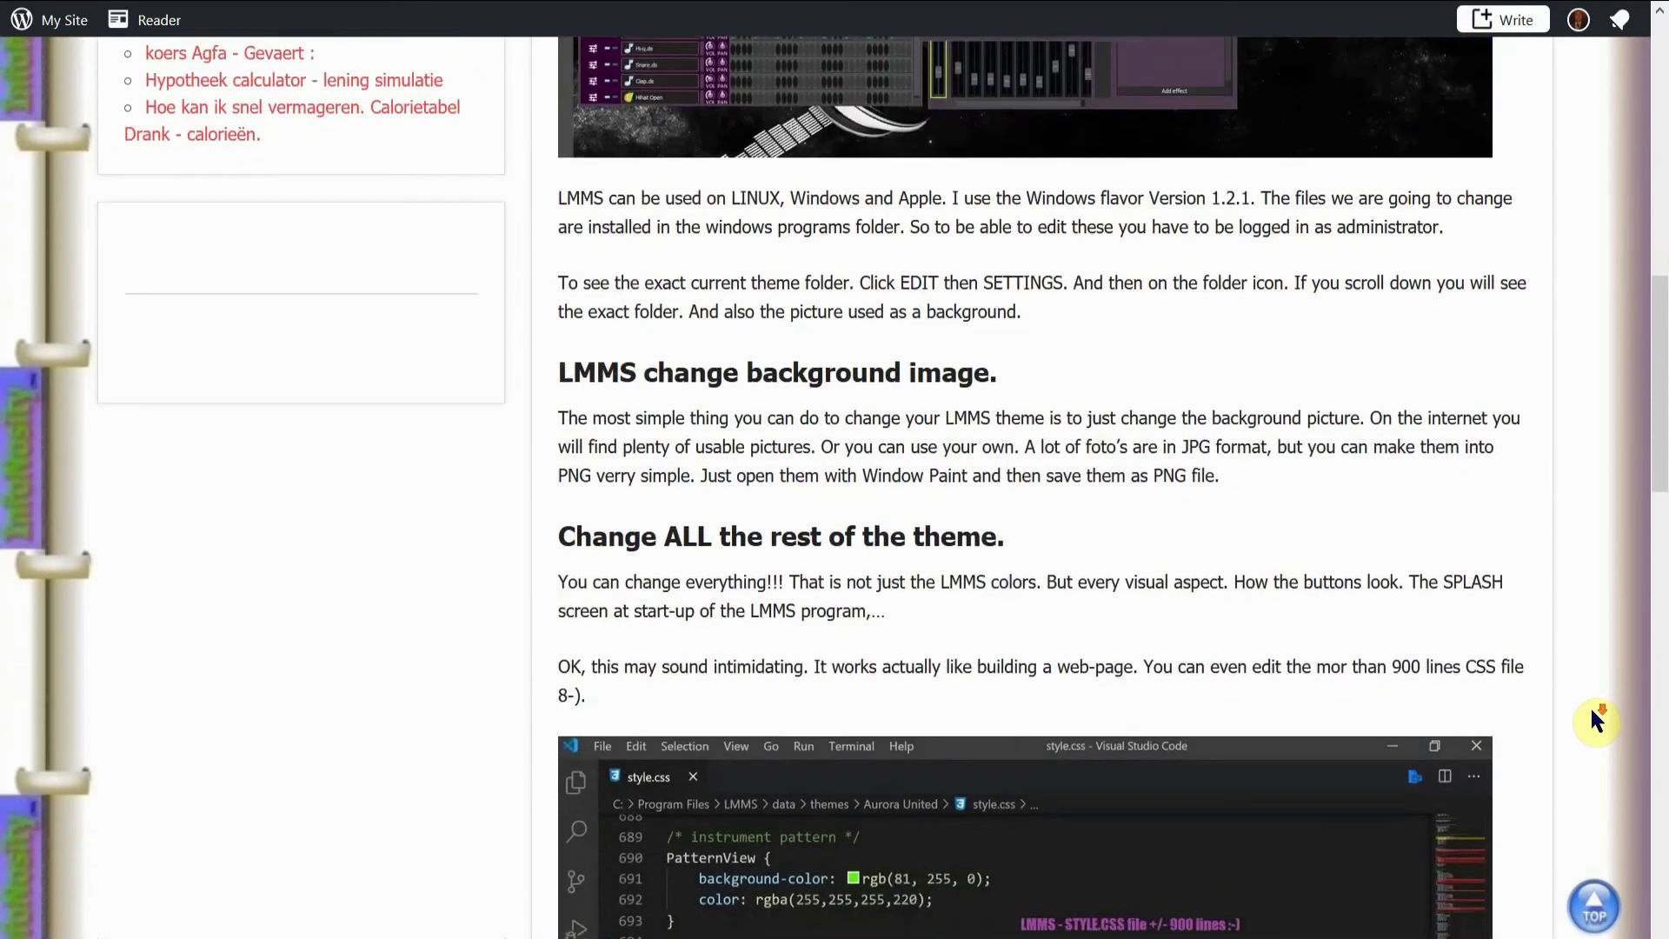
{"action": "scroll", "coordinate": [1596, 722], "scroll_direction": "down", "scroll_amount": 1}
{"action": "scroll", "coordinate": [1596, 720], "scroll_direction": "down", "scroll_amount": 1}
{"action": "scroll", "coordinate": [1596, 721], "scroll_direction": "down", "scroll_amount": 1}
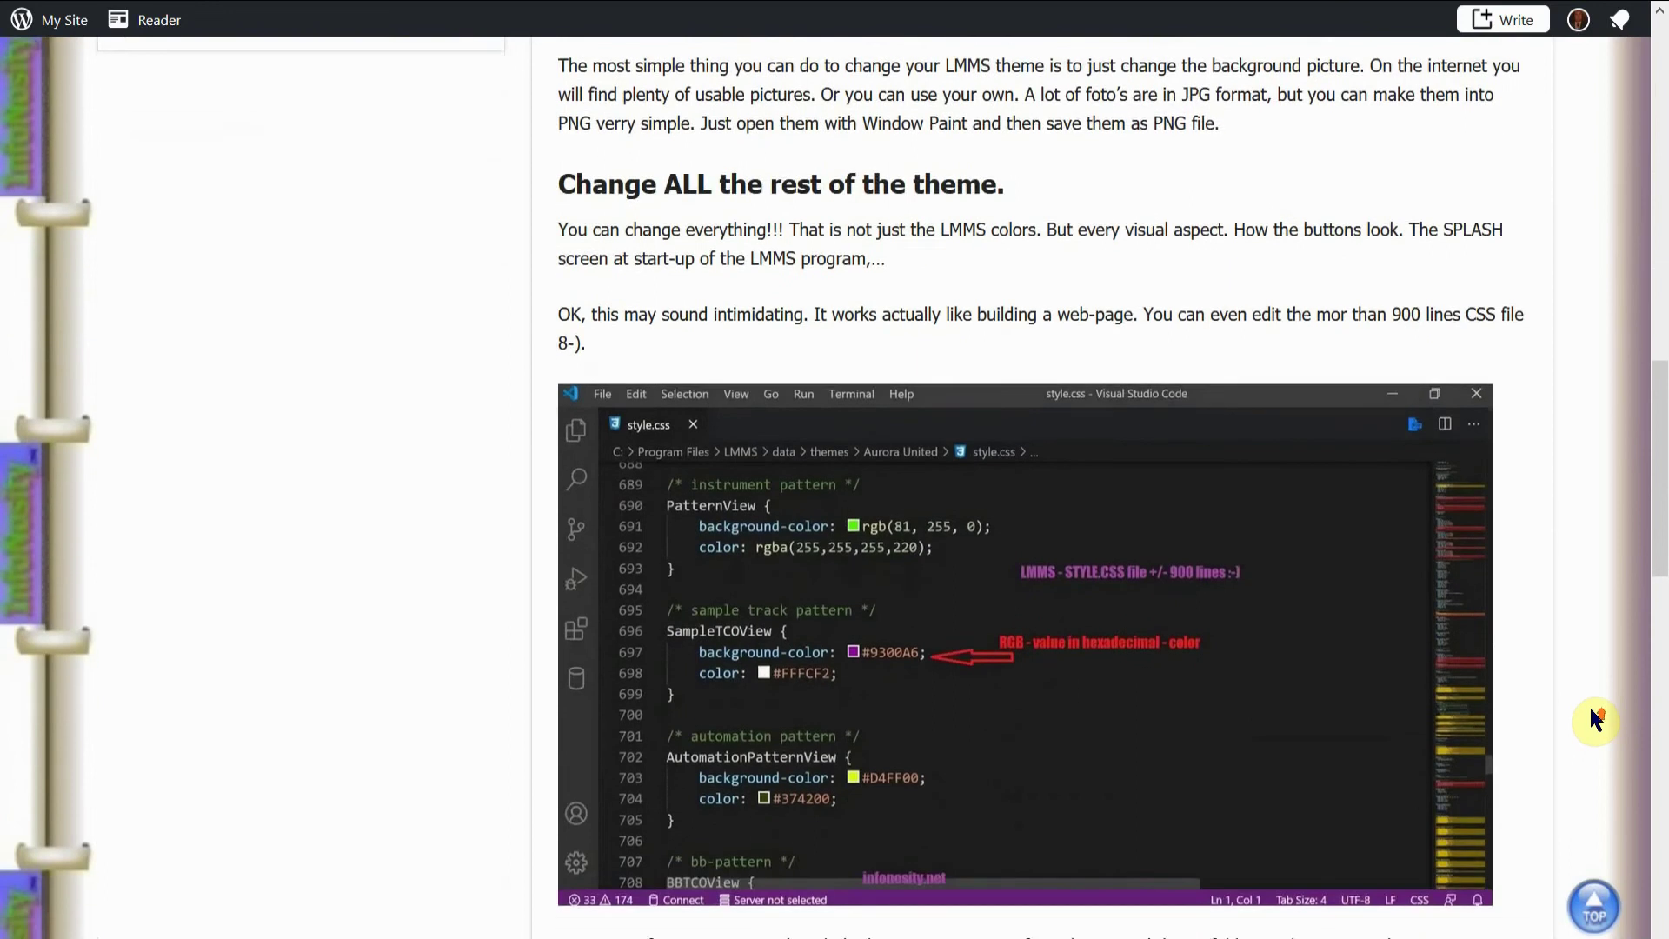
{"action": "scroll", "coordinate": [1595, 722], "scroll_direction": "up", "scroll_amount": 1}
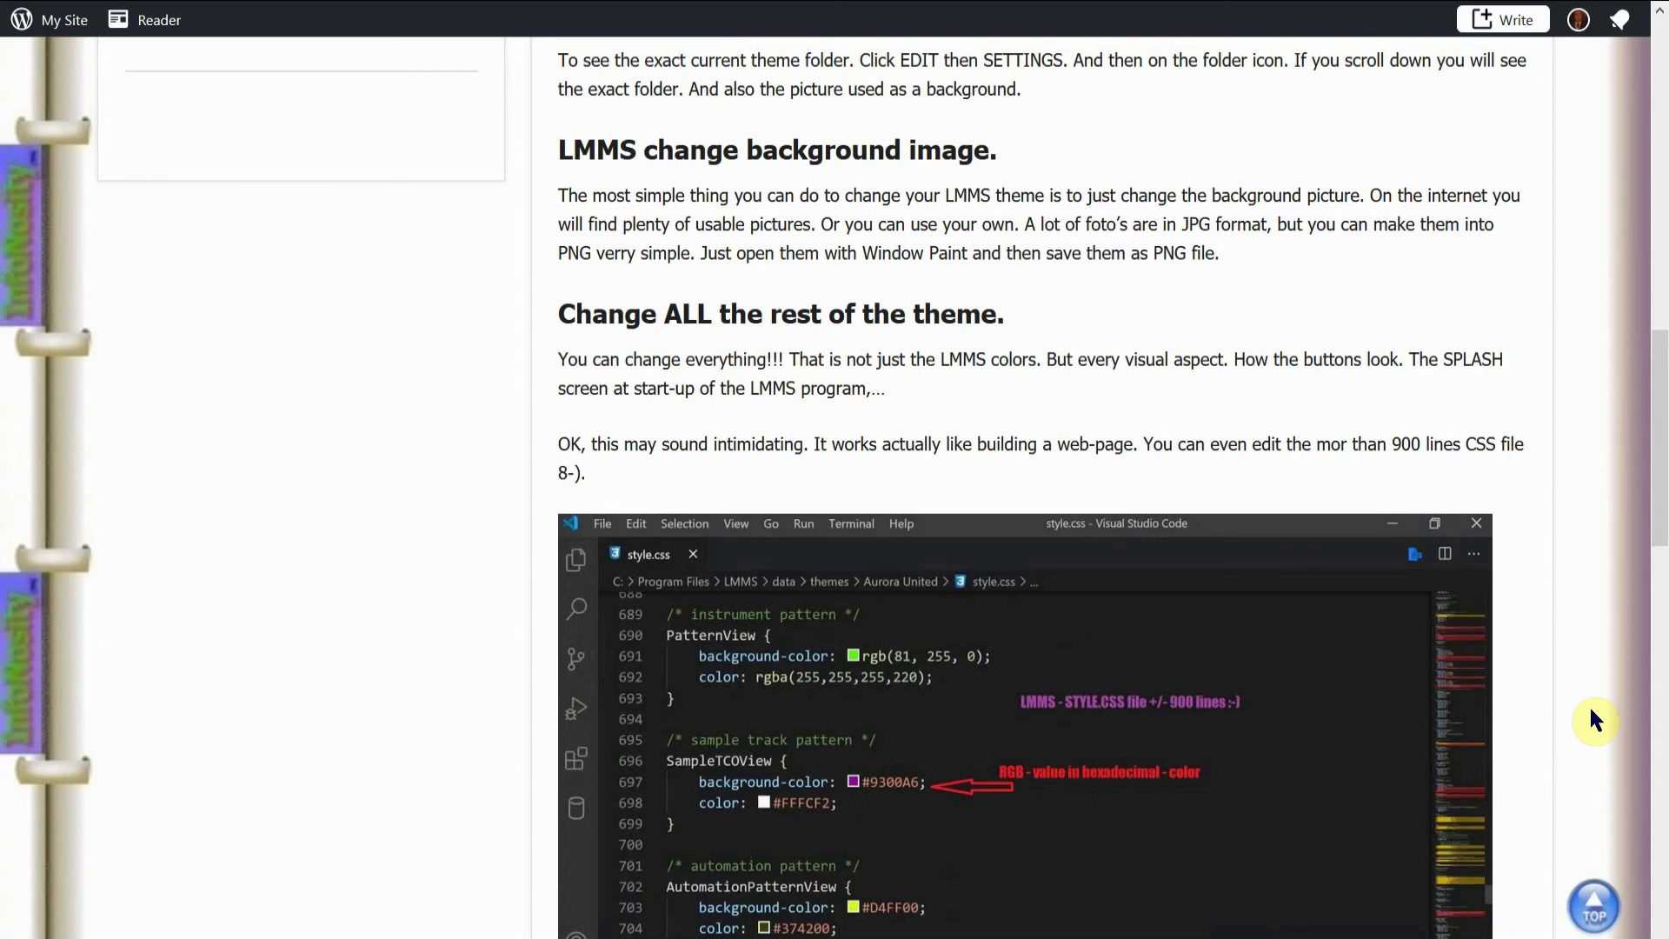
{"action": "scroll", "coordinate": [1591, 719], "scroll_direction": "down", "scroll_amount": 1}
{"action": "scroll", "coordinate": [1590, 720], "scroll_direction": "down", "scroll_amount": 2}
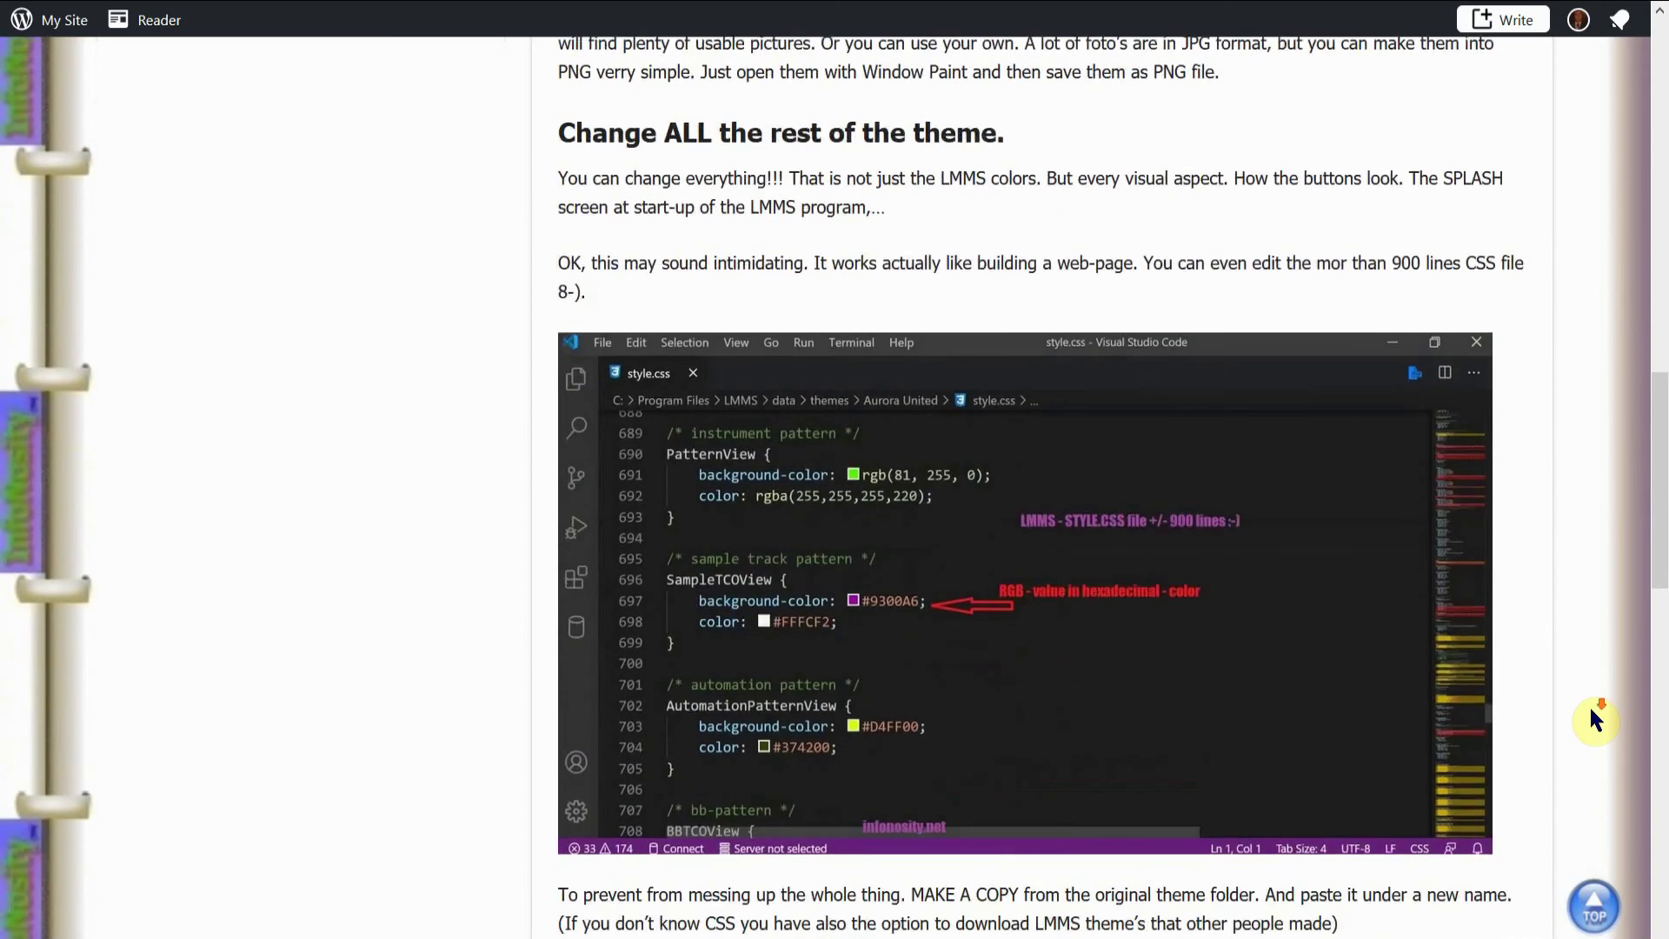
{"action": "scroll", "coordinate": [1591, 721], "scroll_direction": "down", "scroll_amount": 2}
{"action": "scroll", "coordinate": [1591, 721], "scroll_direction": "down", "scroll_amount": 1}
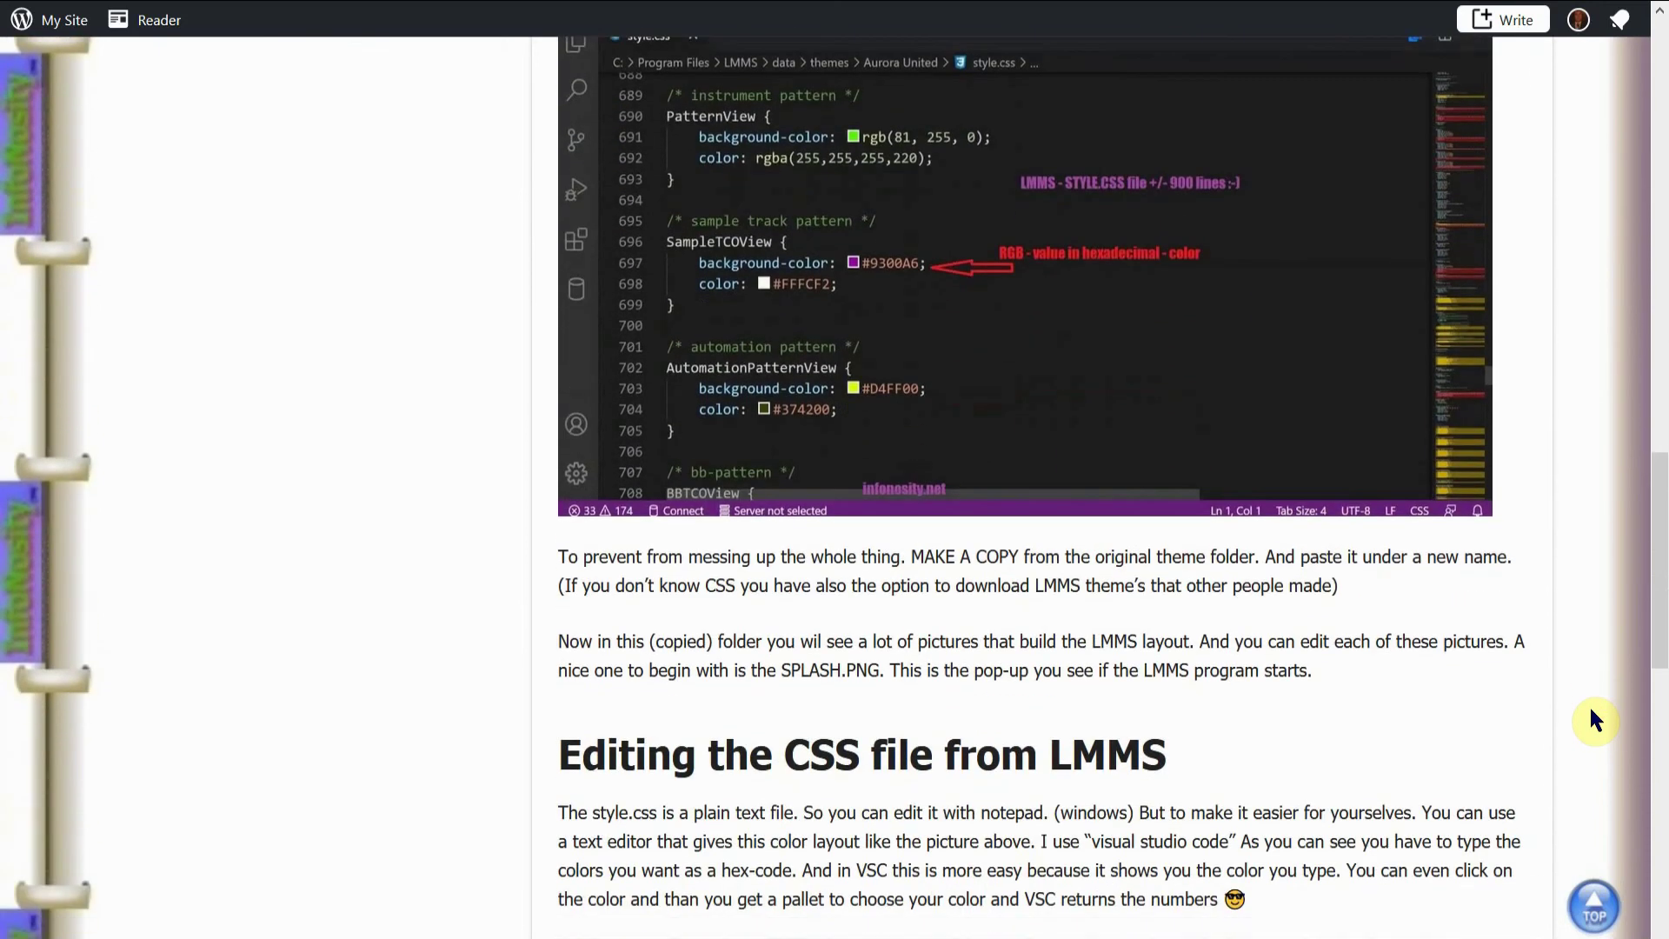
{"action": "scroll", "coordinate": [1591, 721], "scroll_direction": "down", "scroll_amount": 1}
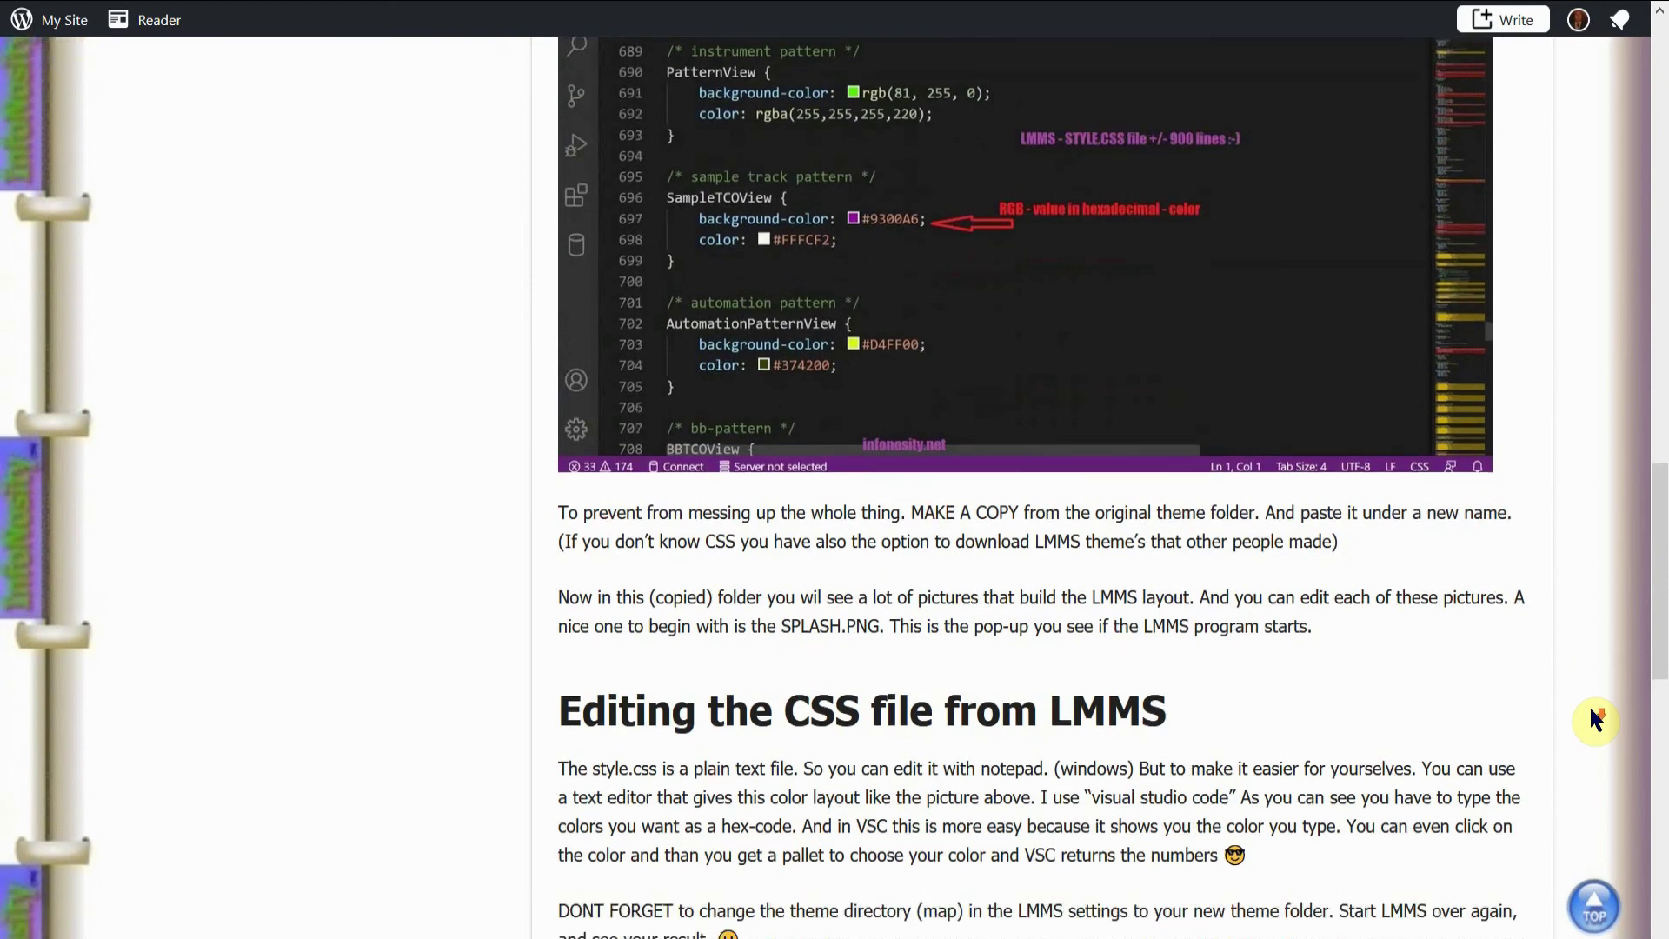
{"action": "scroll", "coordinate": [1591, 721], "scroll_direction": "down", "scroll_amount": 1}
{"action": "scroll", "coordinate": [1591, 720], "scroll_direction": "down", "scroll_amount": 1}
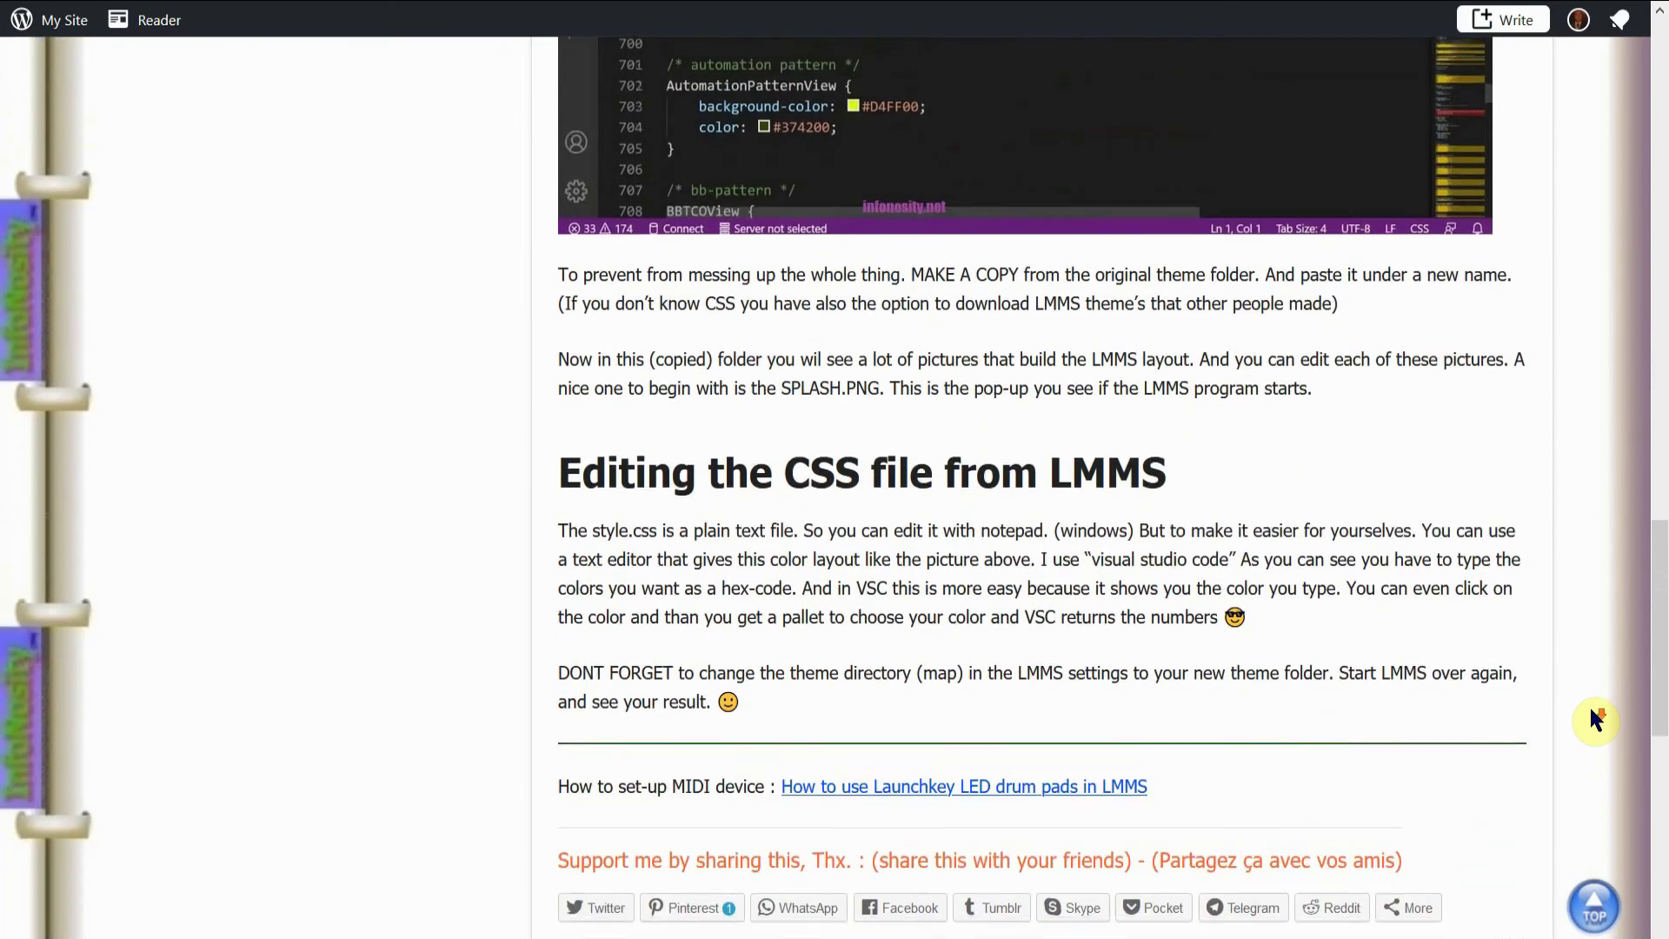
{"action": "scroll", "coordinate": [1590, 720], "scroll_direction": "down", "scroll_amount": 1}
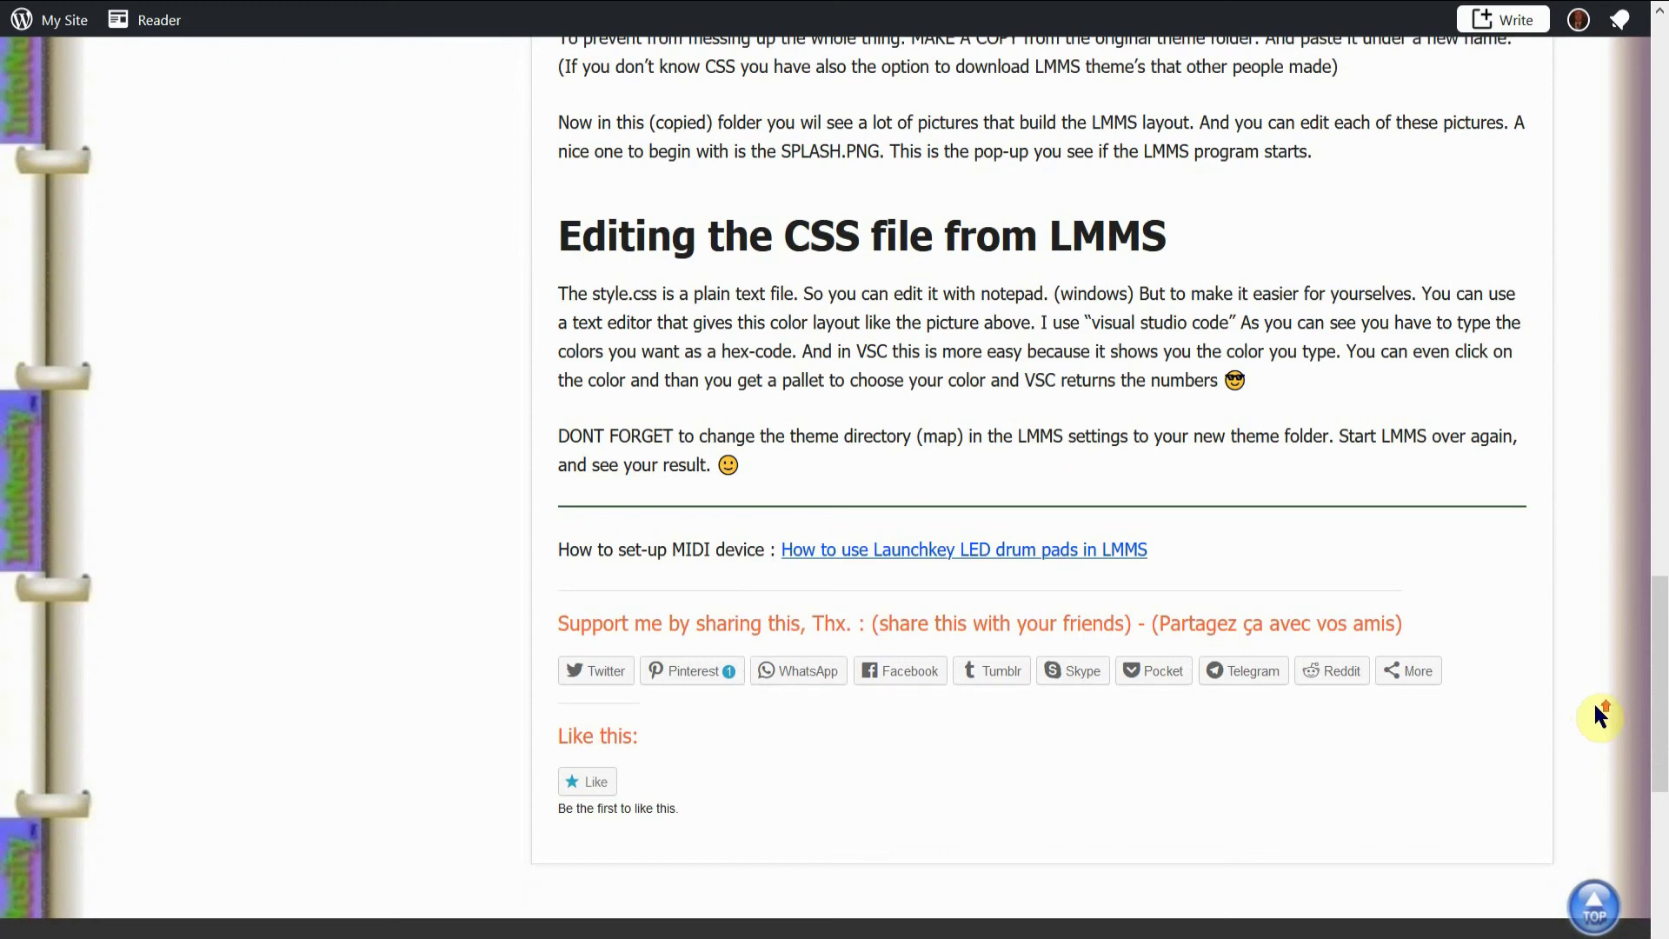
{"action": "scroll", "coordinate": [1600, 716], "scroll_direction": "up", "scroll_amount": 3}
{"action": "scroll", "coordinate": [1599, 716], "scroll_direction": "up", "scroll_amount": 2}
{"action": "scroll", "coordinate": [1599, 715], "scroll_direction": "up", "scroll_amount": 3}
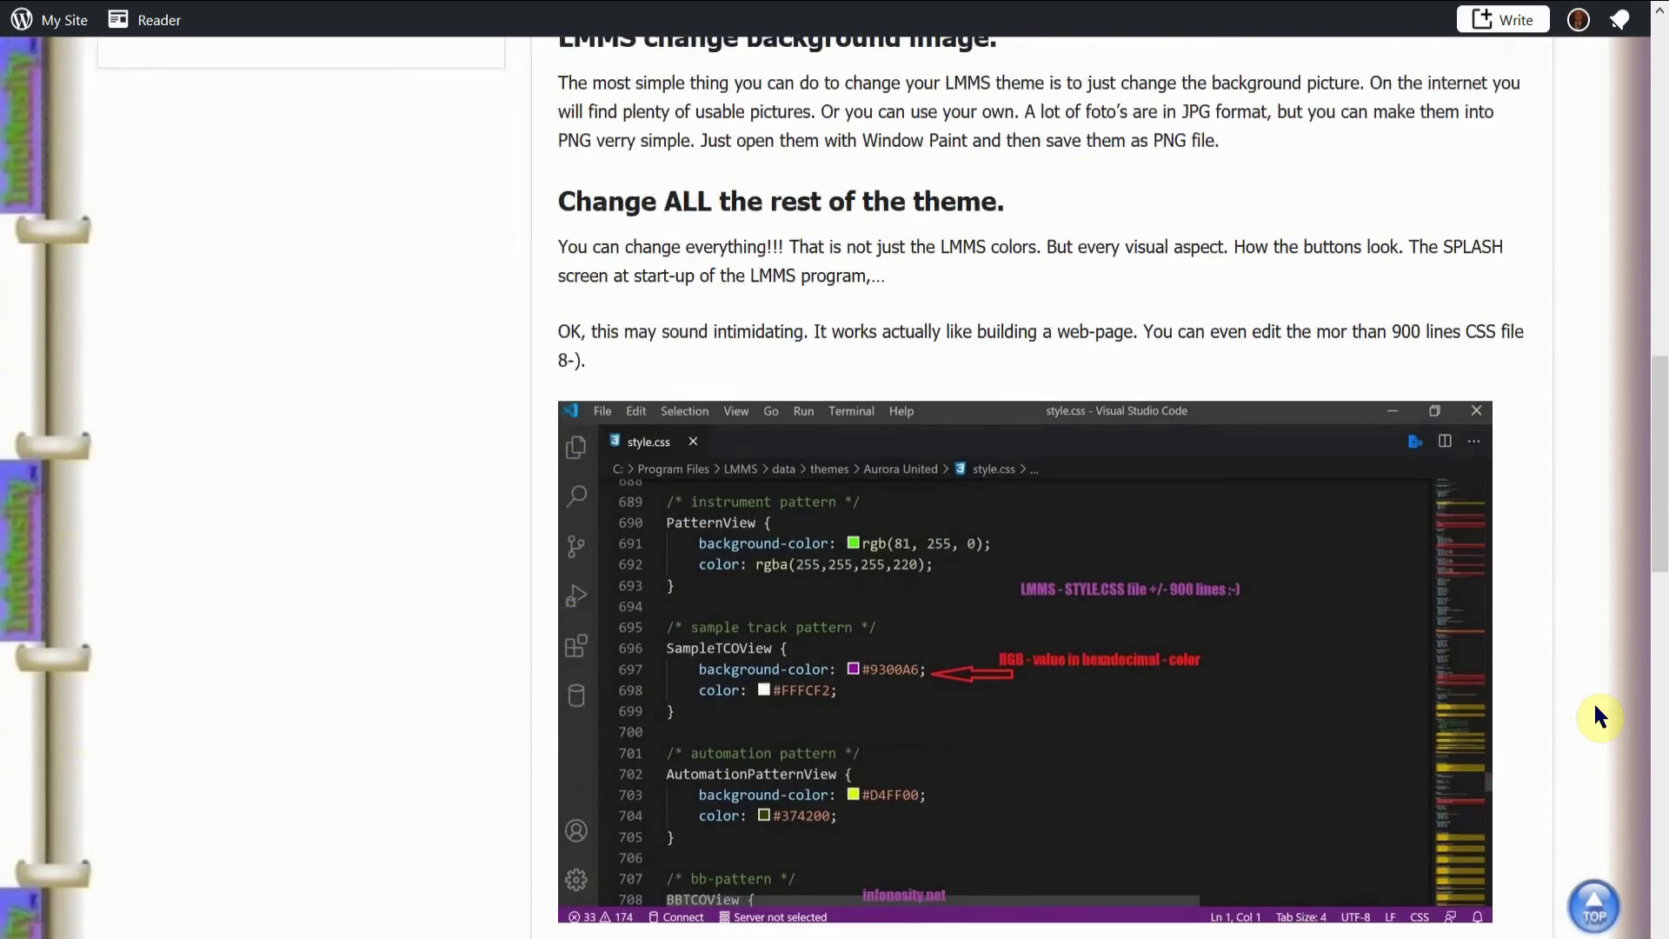
{"action": "scroll", "coordinate": [1600, 716], "scroll_direction": "up", "scroll_amount": 3}
{"action": "scroll", "coordinate": [1599, 715], "scroll_direction": "up", "scroll_amount": 1}
{"action": "scroll", "coordinate": [1599, 715], "scroll_direction": "up", "scroll_amount": 1}
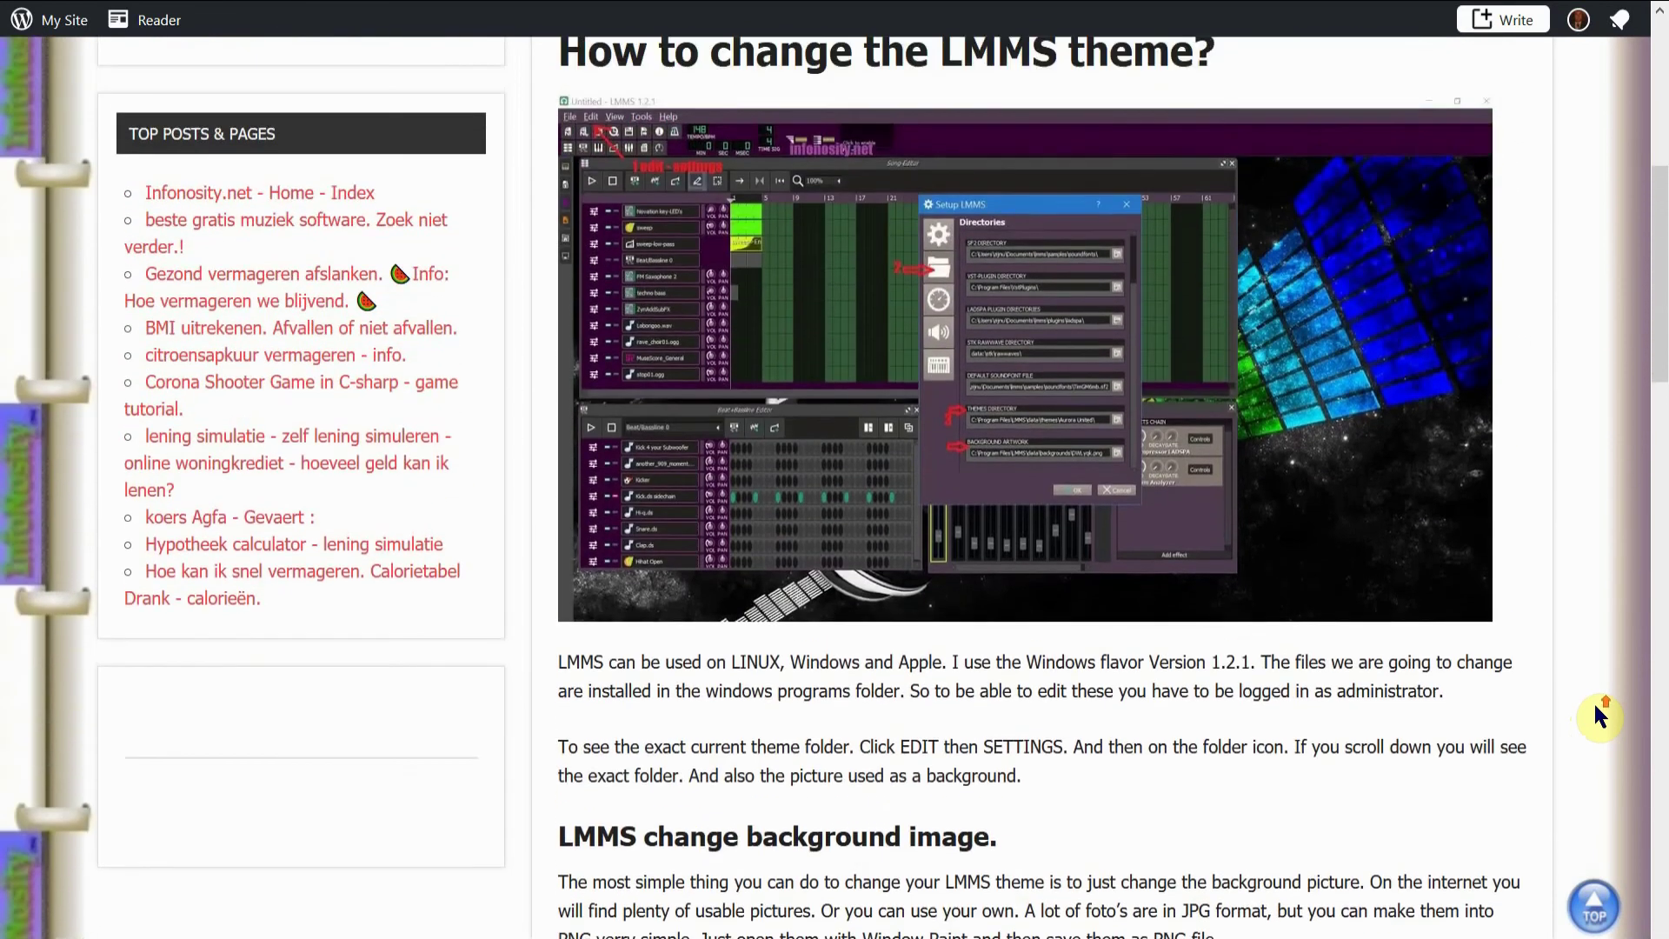
{"action": "scroll", "coordinate": [1600, 717], "scroll_direction": "up", "scroll_amount": 1}
{"action": "scroll", "coordinate": [1600, 715], "scroll_direction": "up", "scroll_amount": 2}
{"action": "scroll", "coordinate": [1600, 716], "scroll_direction": "down", "scroll_amount": 2}
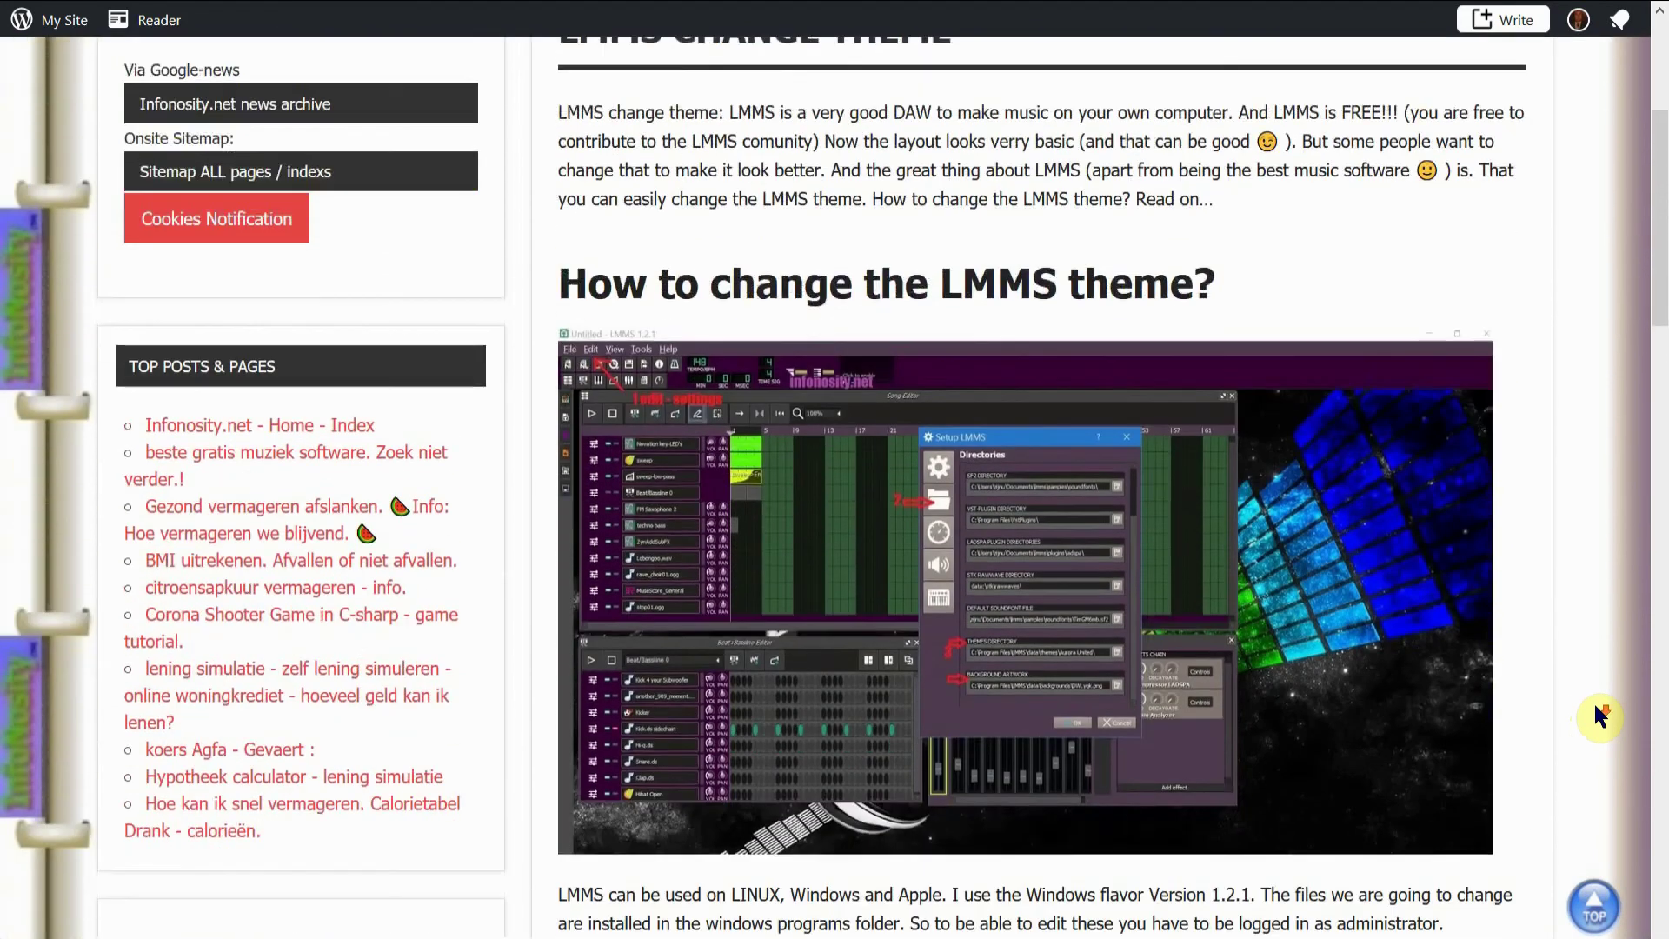